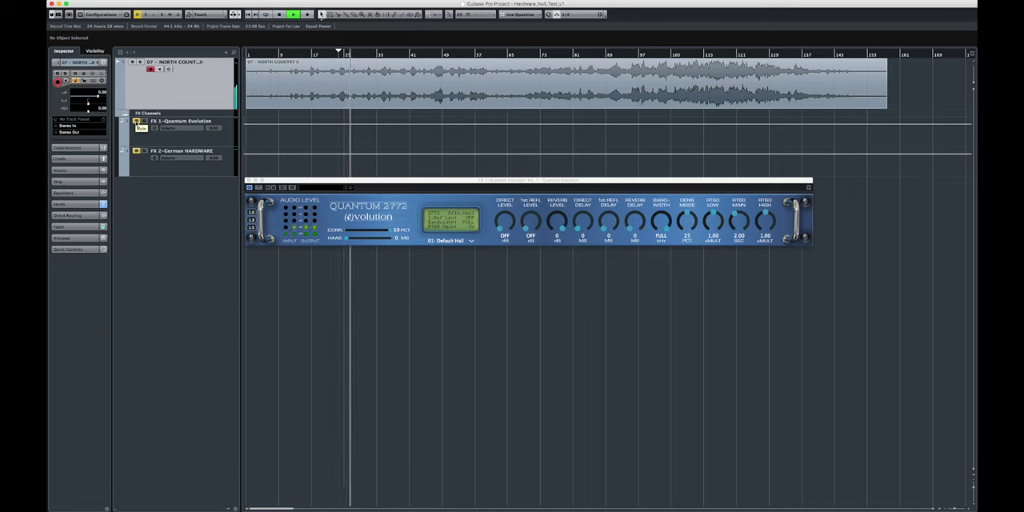
# Step: Unmute the Quantum Evolution return, then alternate FX 1 and FX 2 mutes, ending with hardware muted
pyautogui.click(140, 125)
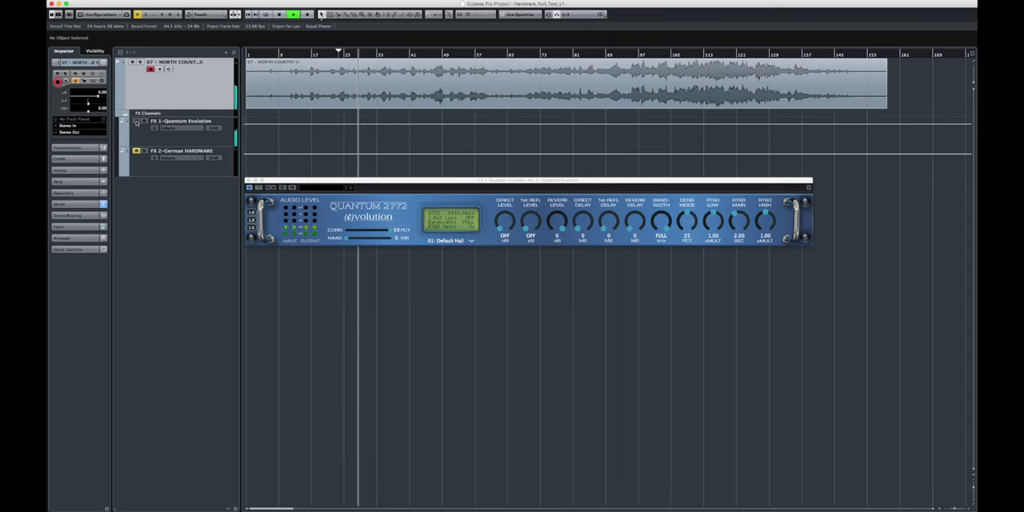
pyautogui.click(145, 152)
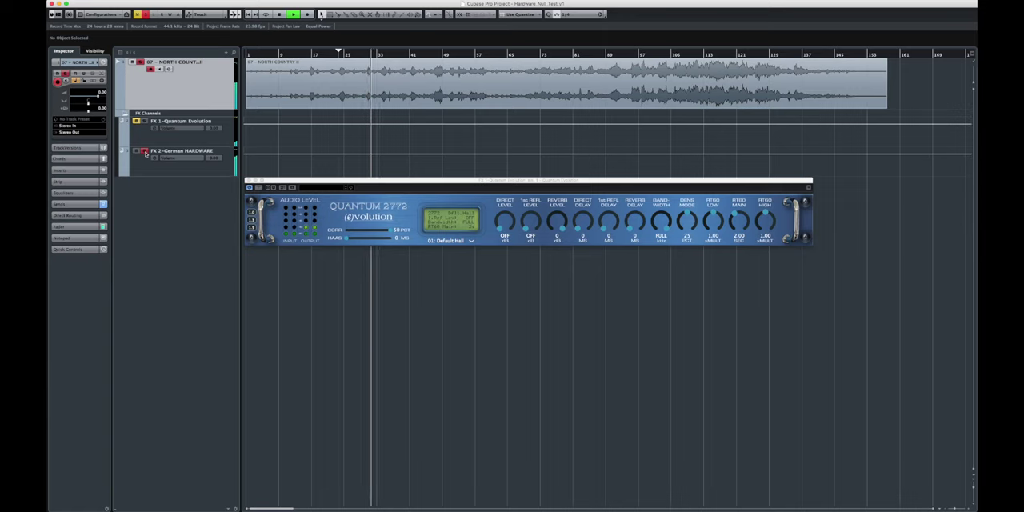
pyautogui.click(145, 151)
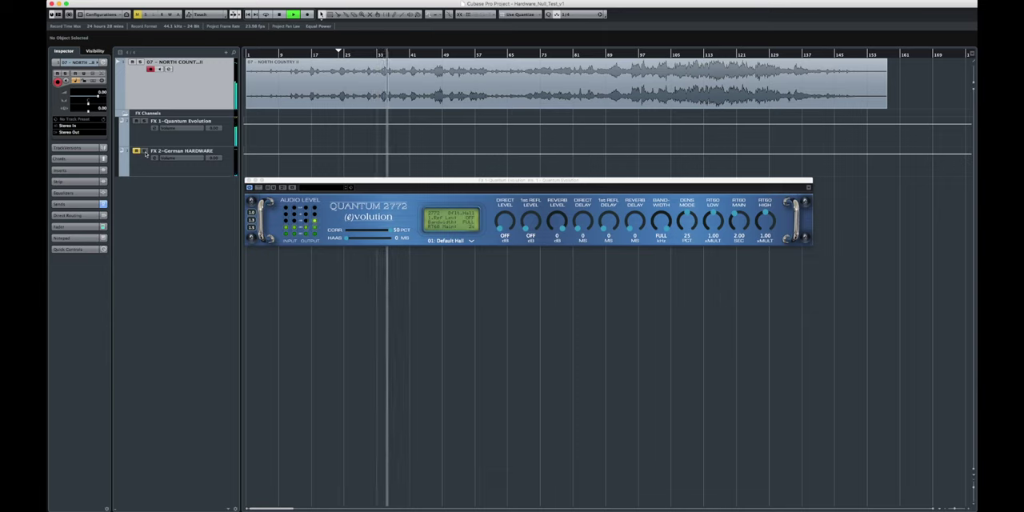
pyautogui.click(144, 151)
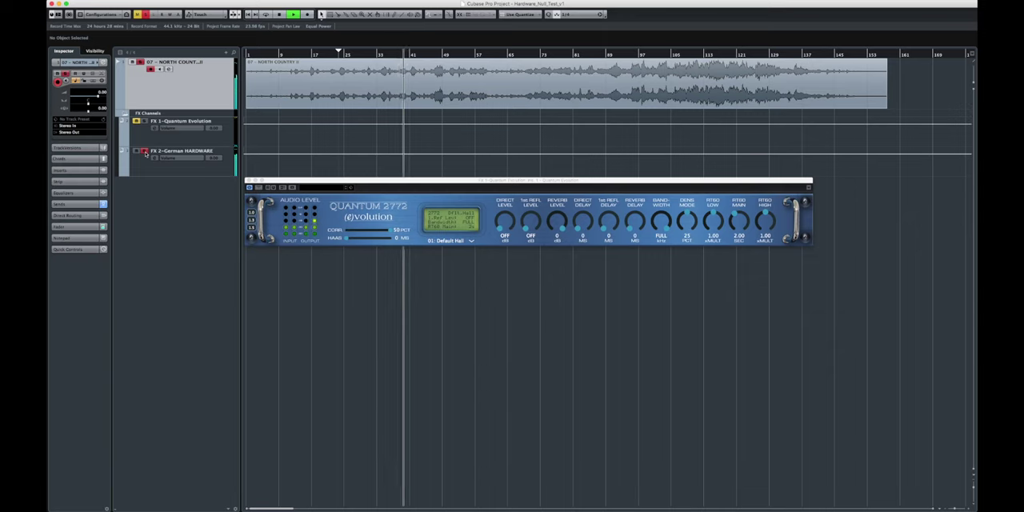
pyautogui.click(146, 154)
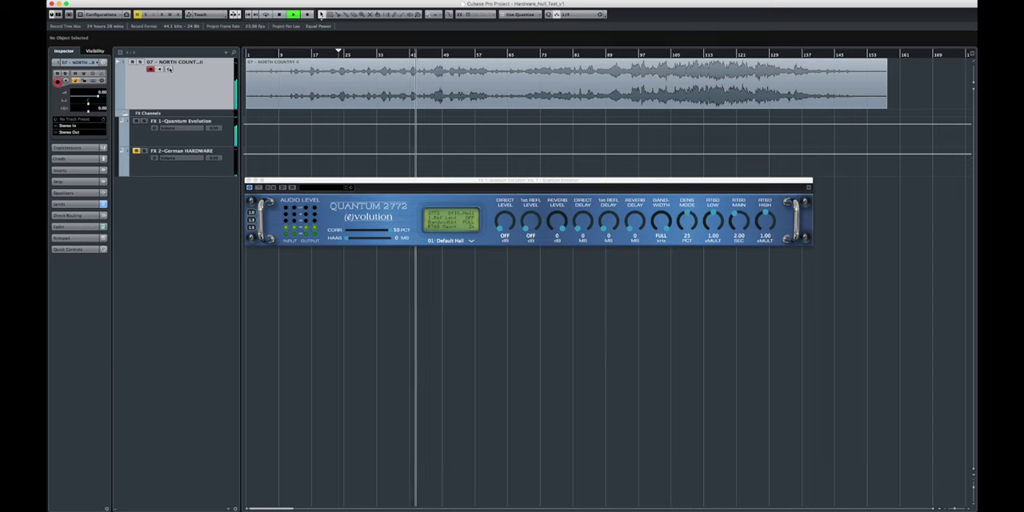
# Step: Set the North Country track's output routing to No Bus in Channel Settings
pyautogui.click(168, 69)
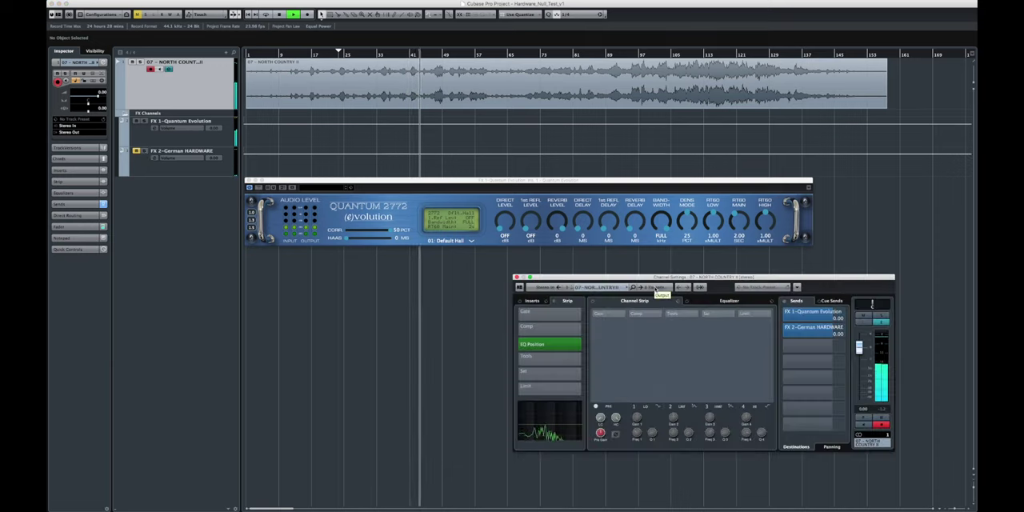
pyautogui.click(659, 288)
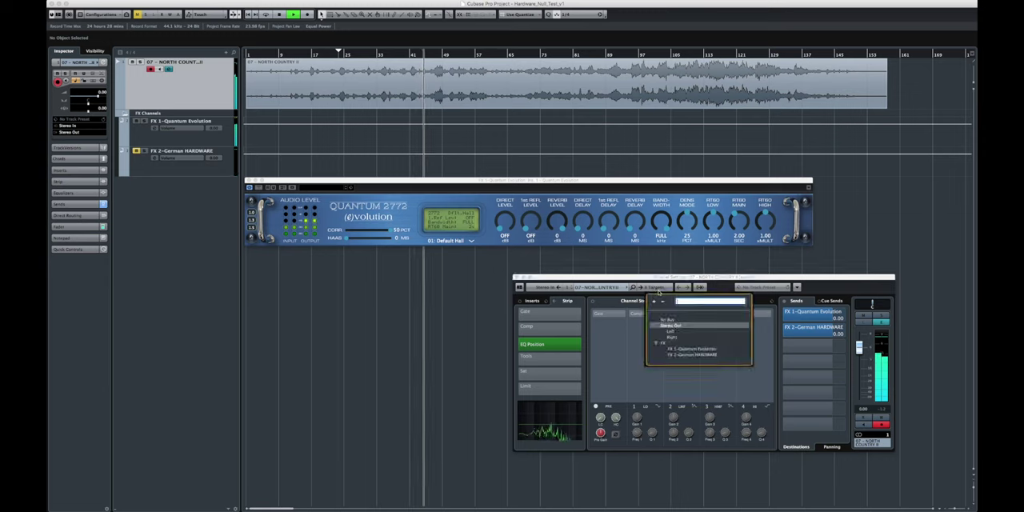
pyautogui.click(676, 322)
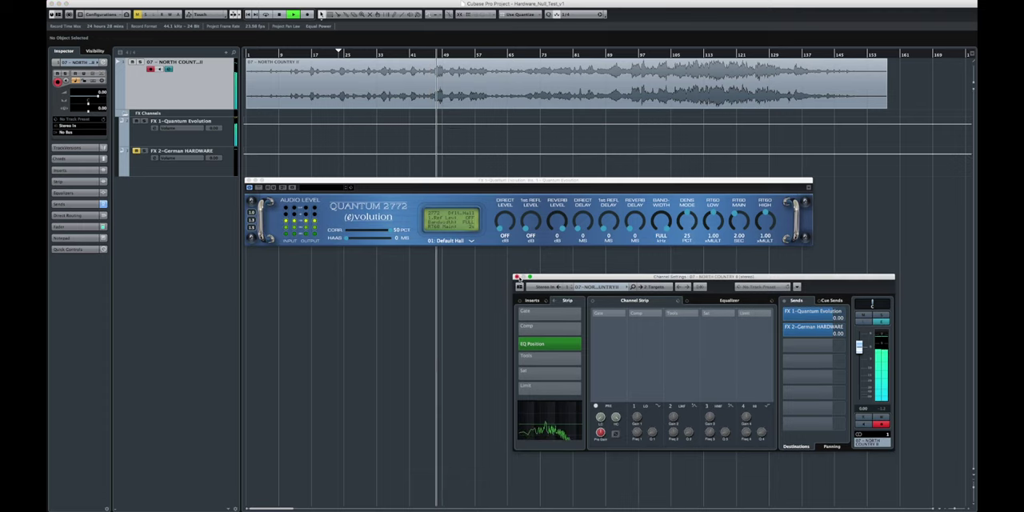
pyautogui.click(518, 278)
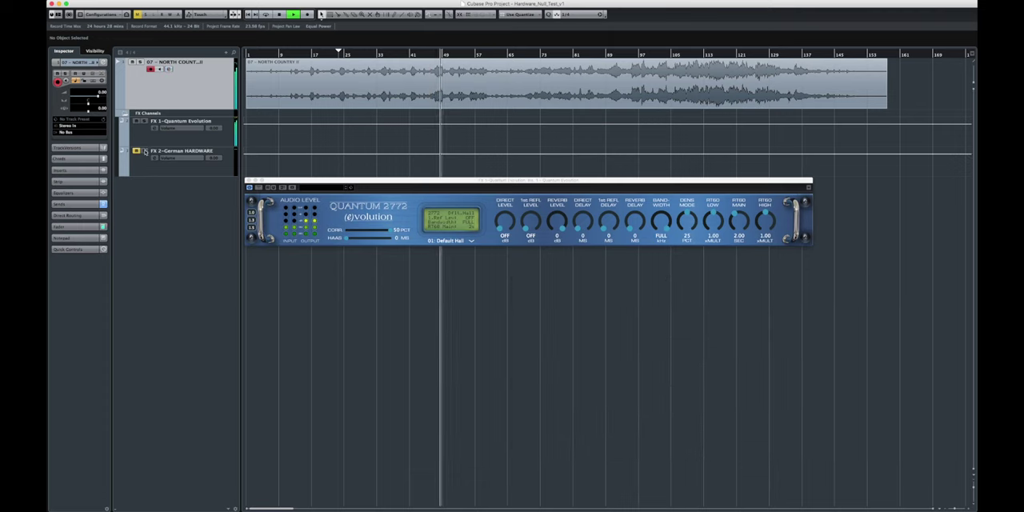
# Step: Mute FX 2-German HARDWARE and open its Channel Settings
pyautogui.click(145, 151)
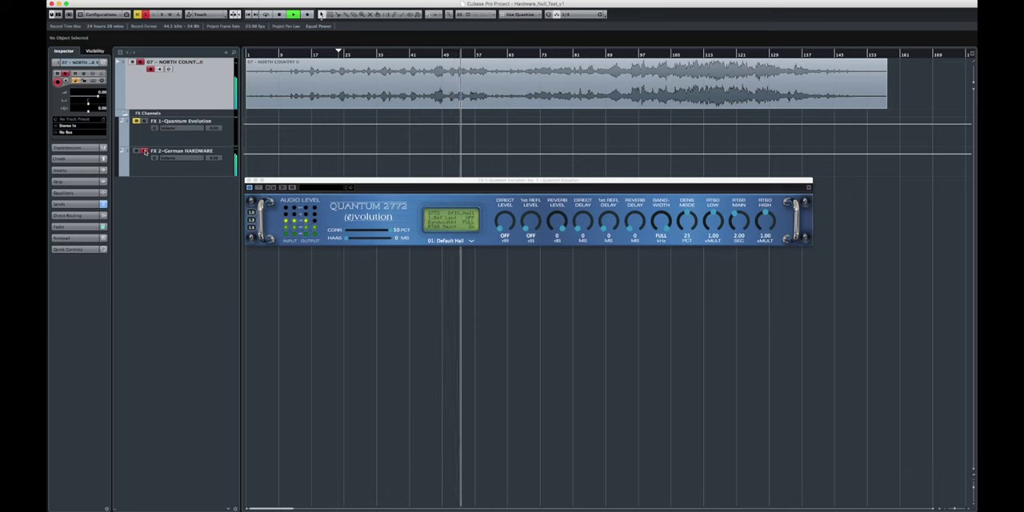
pyautogui.click(154, 158)
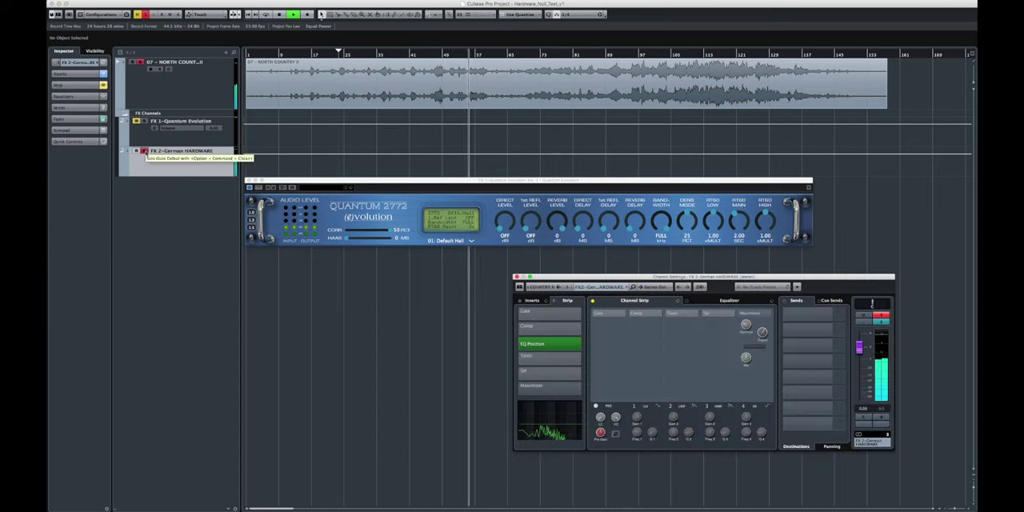
# Step: Unmute FX 2, enable its Phase (Ø) invert, then mute FX 2 again
pyautogui.click(138, 152)
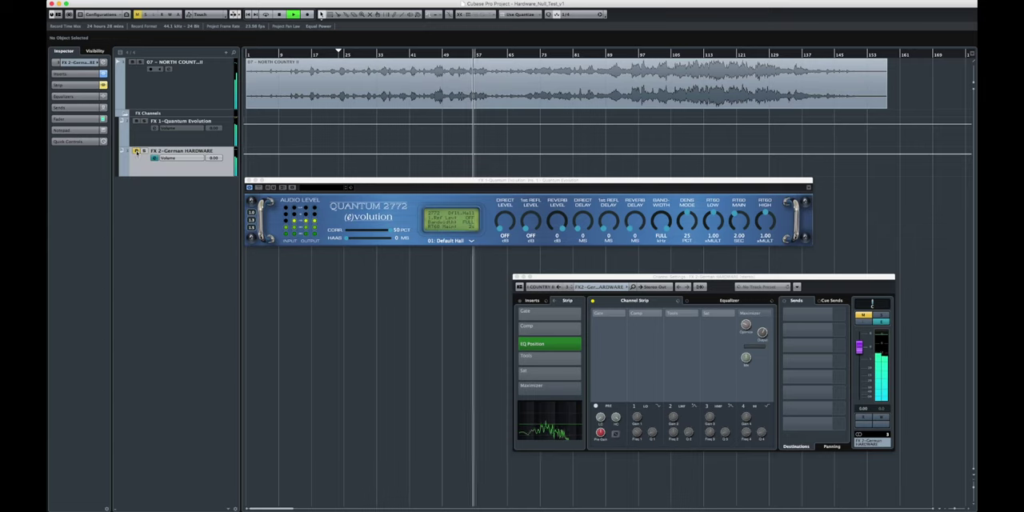
pyautogui.click(137, 151)
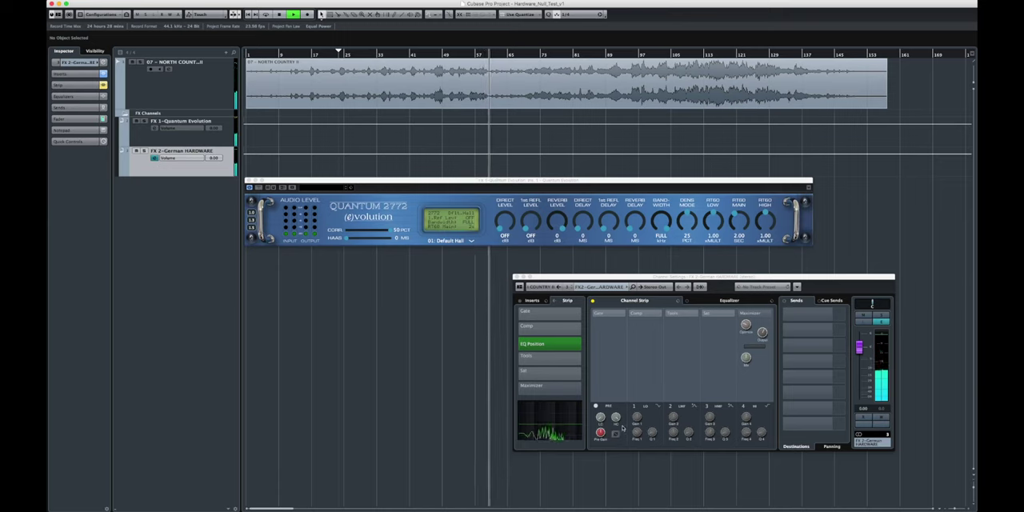
pyautogui.click(616, 434)
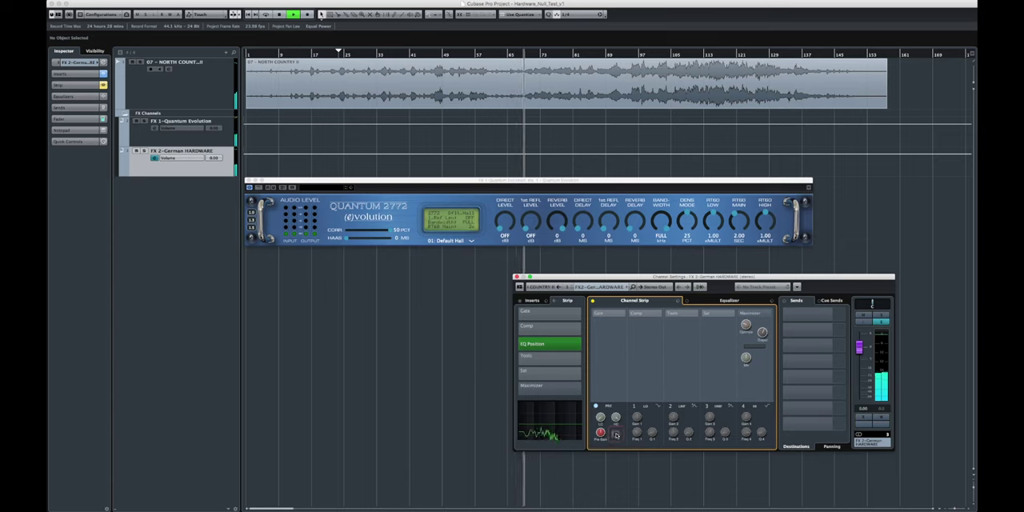
pyautogui.click(139, 152)
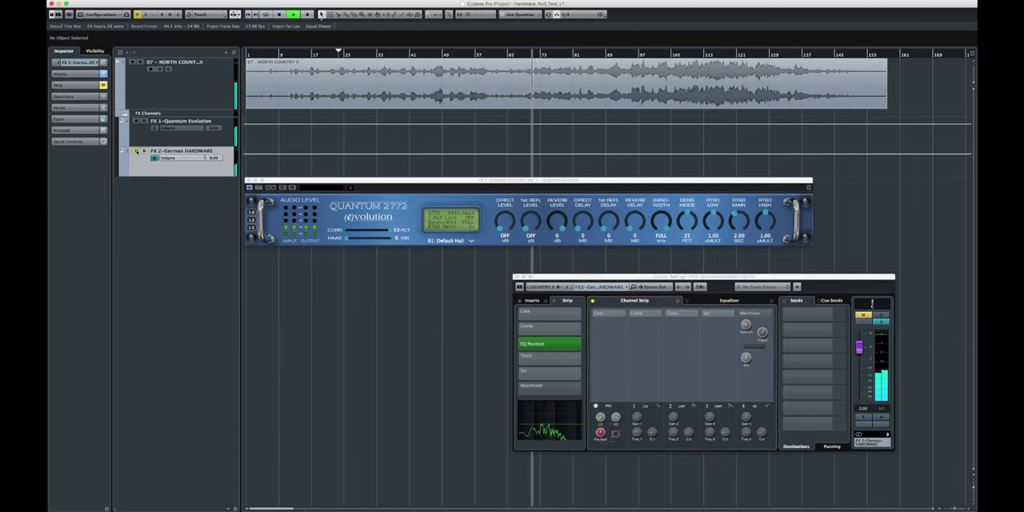